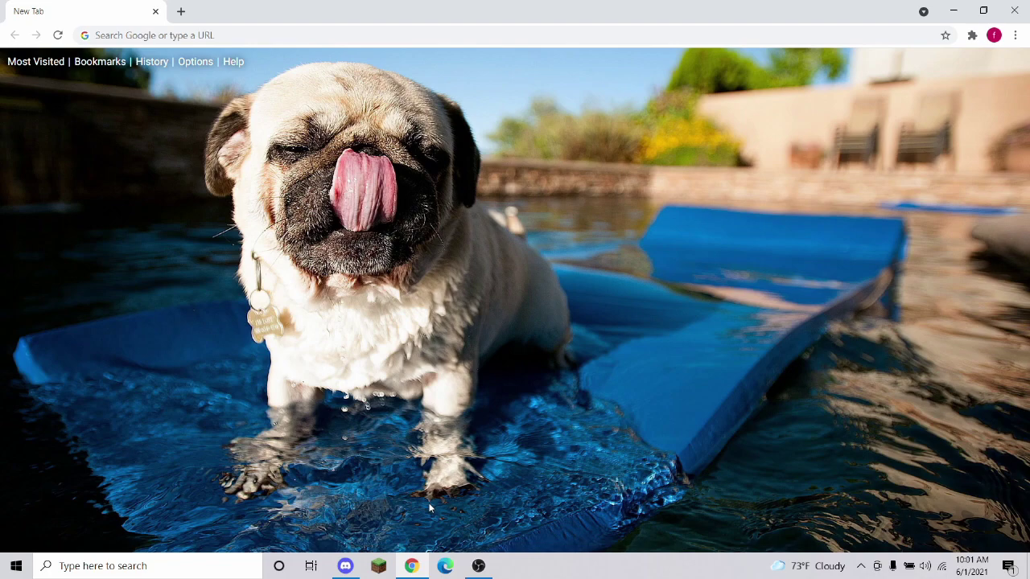
Open the CLEAN_1.9.0_PHOBOS repo and download Phobos_1.9.0_CLEAN.jar from the 1.9.0 clean release
click(309, 31)
text(https://github.com/Gopro336/CLEAN_1.9.0_PHOBOS)
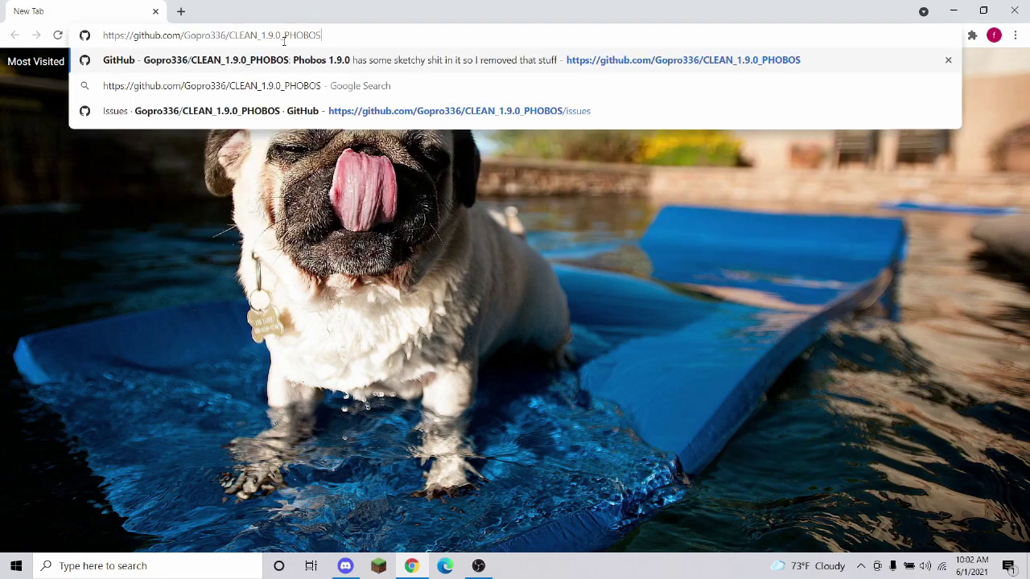
key(Return)
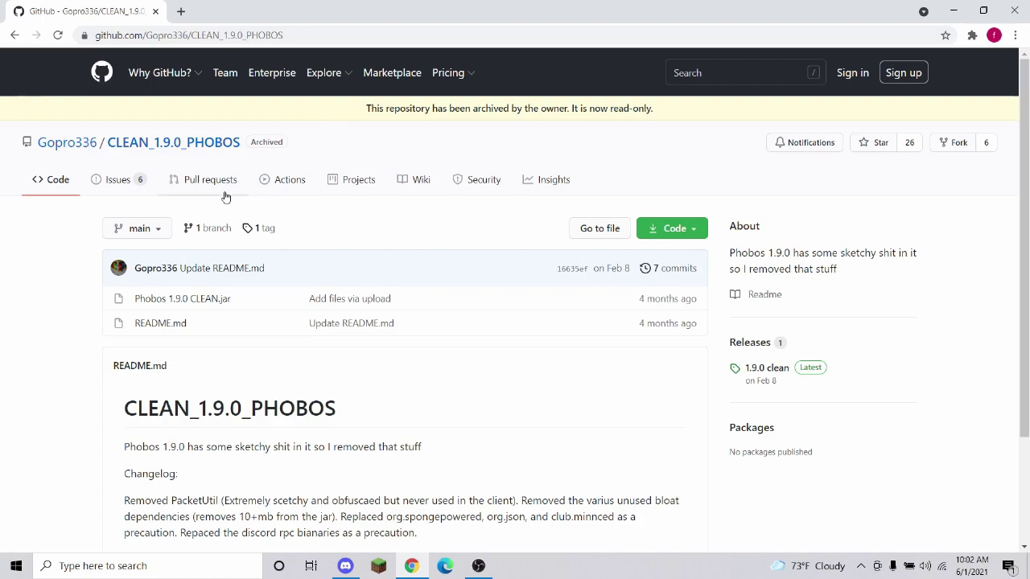
scroll(264, 379, down, 1)
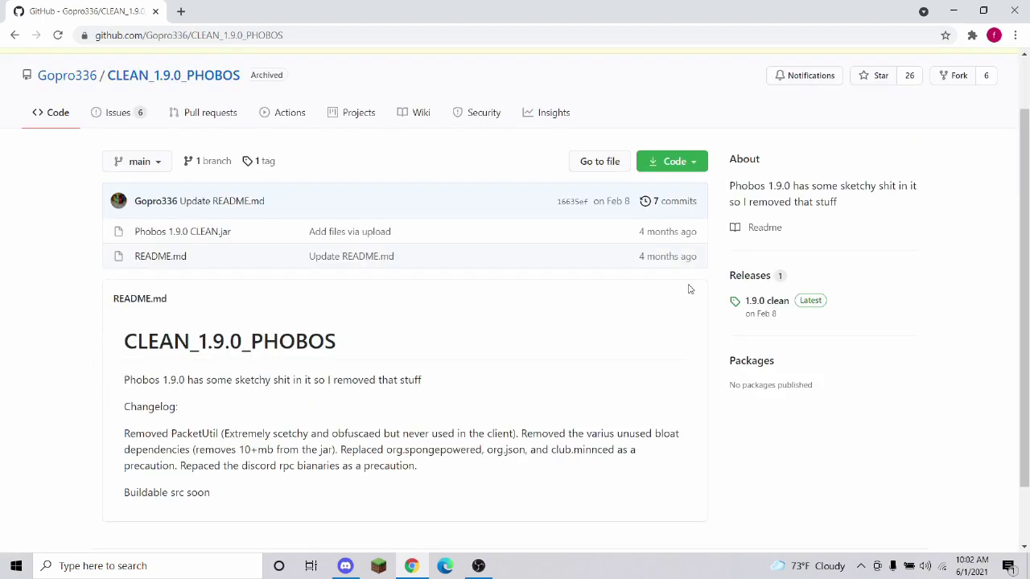
click(769, 304)
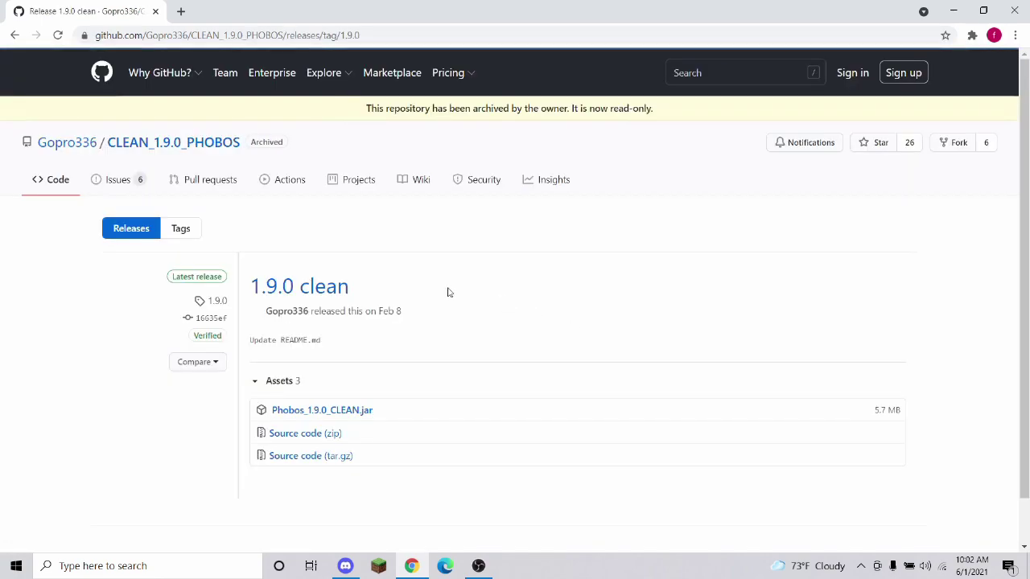
click(339, 412)
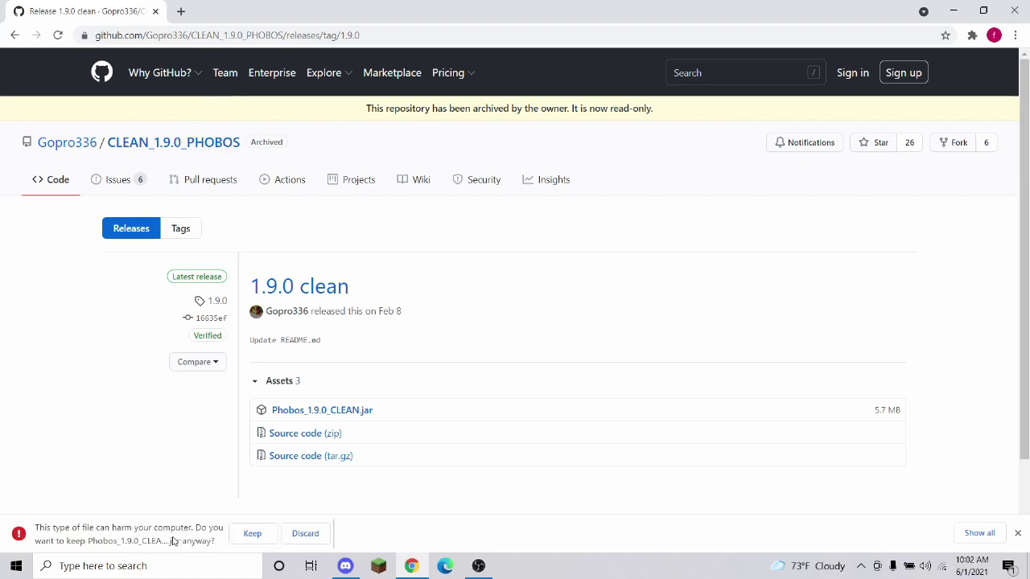
click(249, 533)
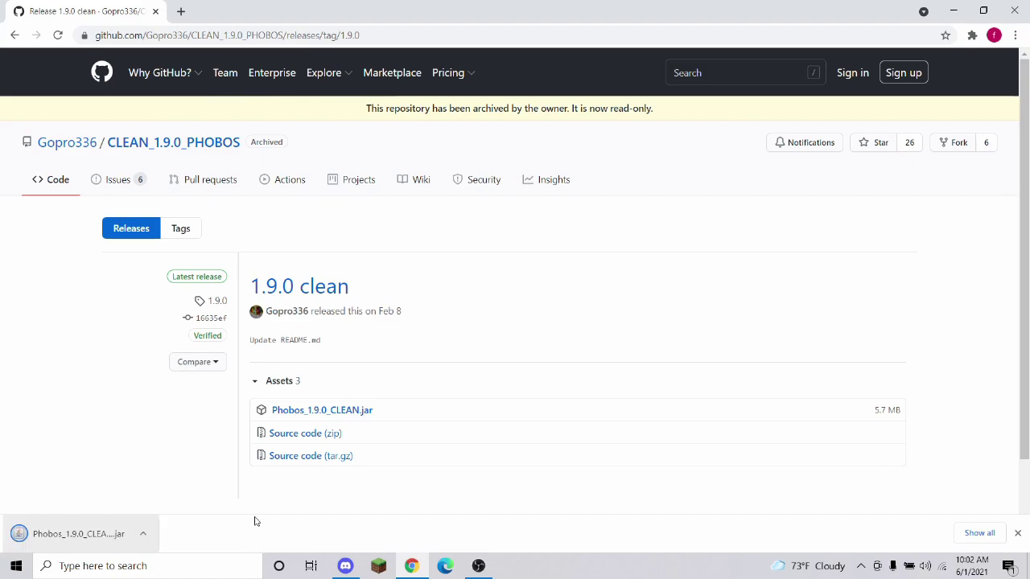
Copy the downloaded Phobos jar onto the desktop and restore the browser window
click(983, 10)
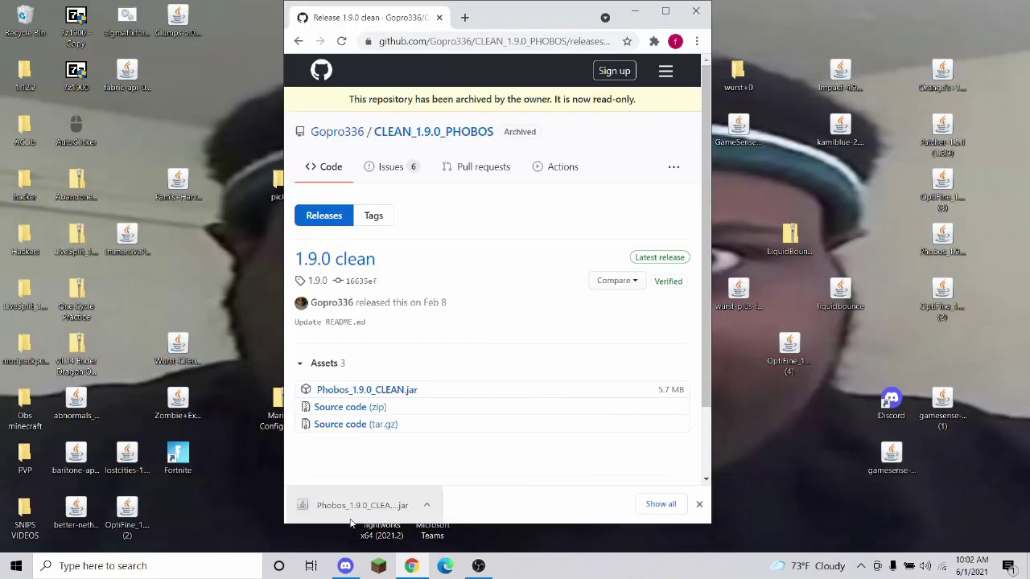
drag(364, 505, 789, 461)
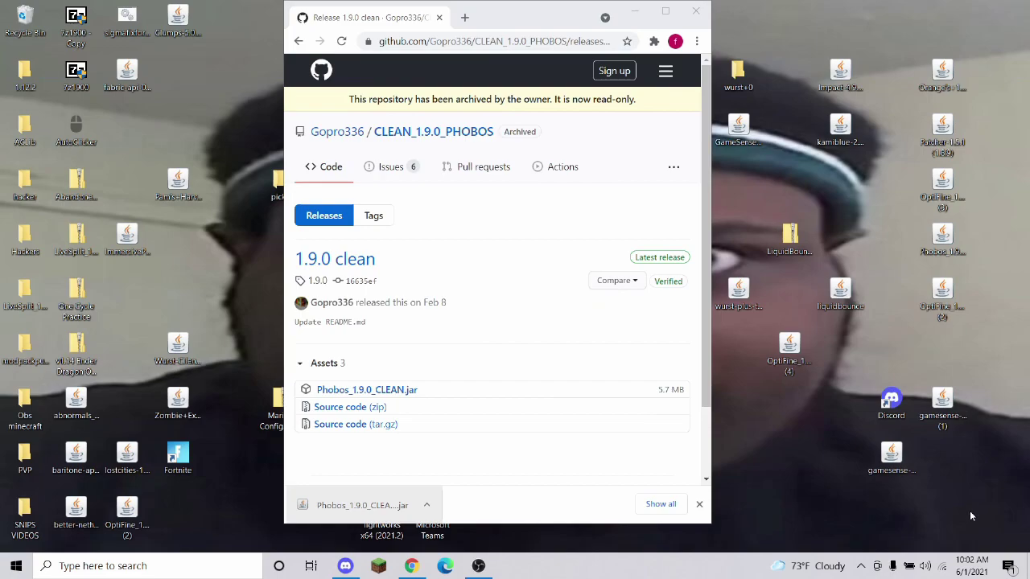
click(666, 11)
Close the GitHub tab, search Google for 'forge 1.12.2', and open the Forge 1.12.2 downloads result
click(180, 12)
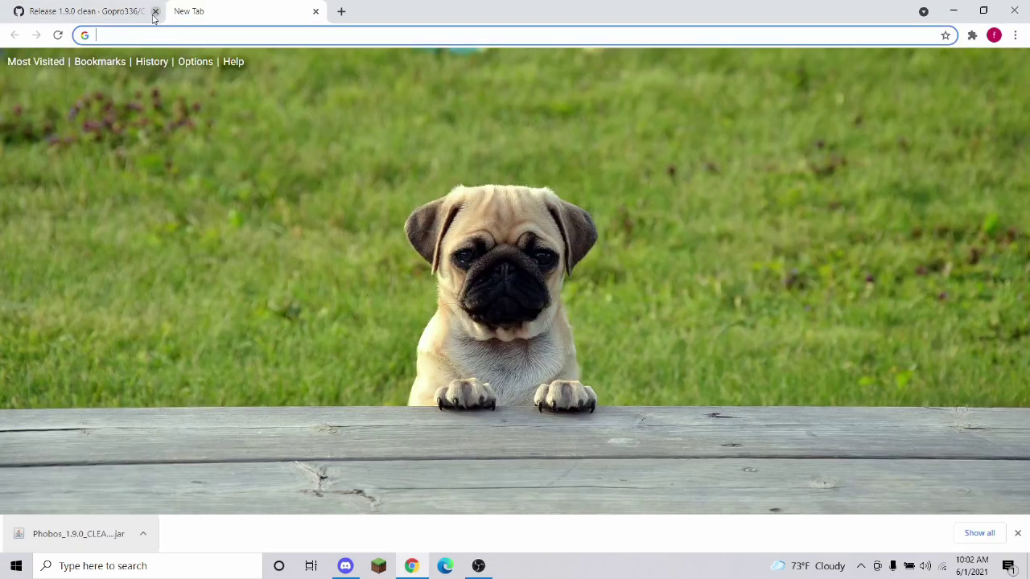
click(156, 11)
text(forge)
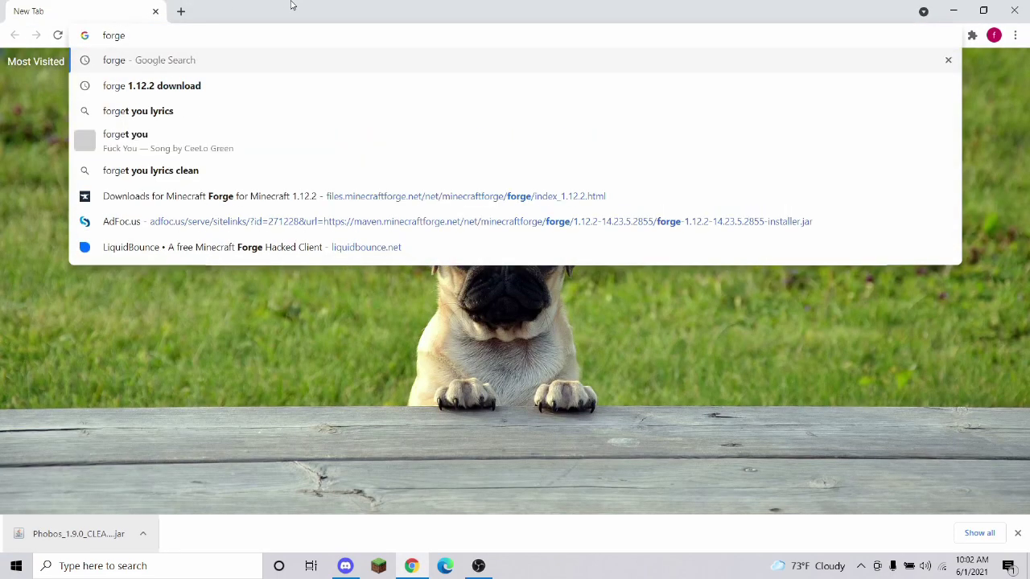
text( 1.12.2)
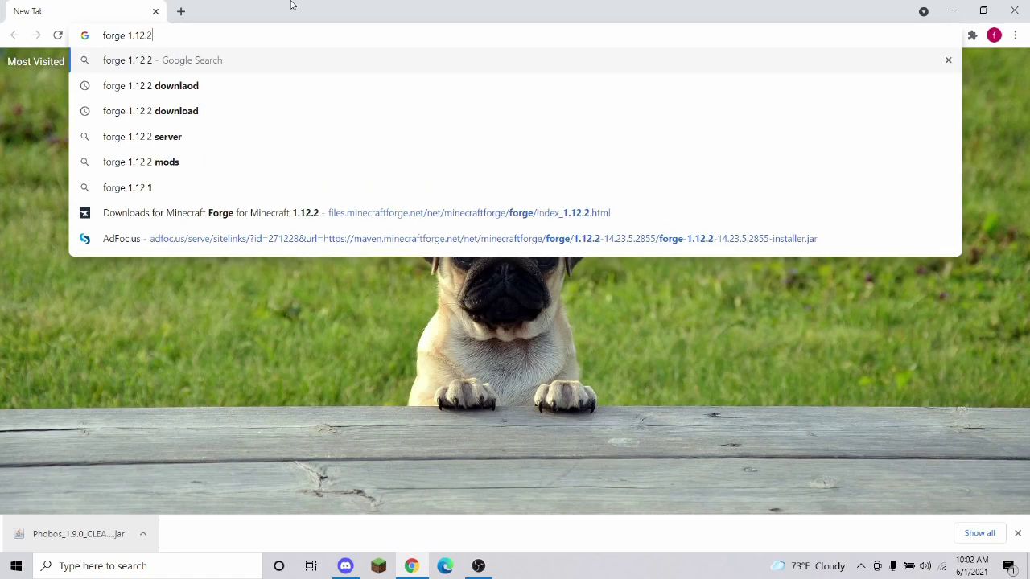
key(Return)
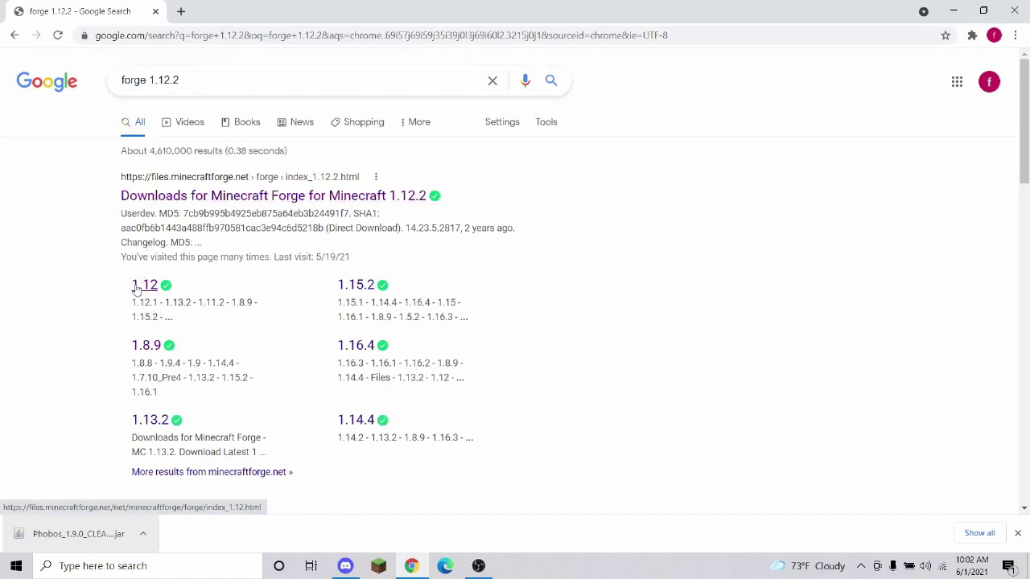
click(242, 198)
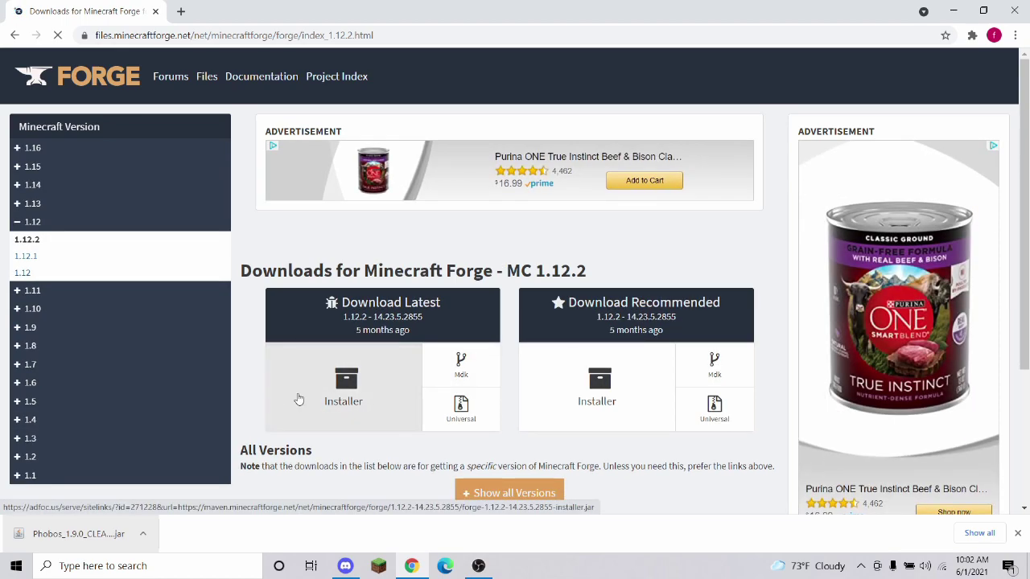
Download the Forge 1.12.2-14.23.5.2855 installer, skipping the AdFoc ad and keeping the file
click(294, 397)
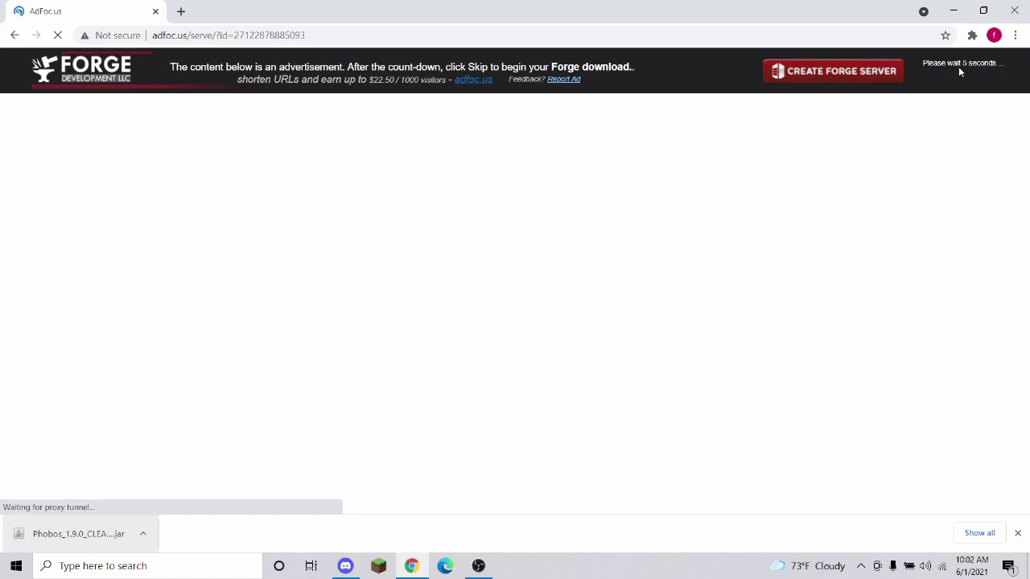
key(ctrl+a)
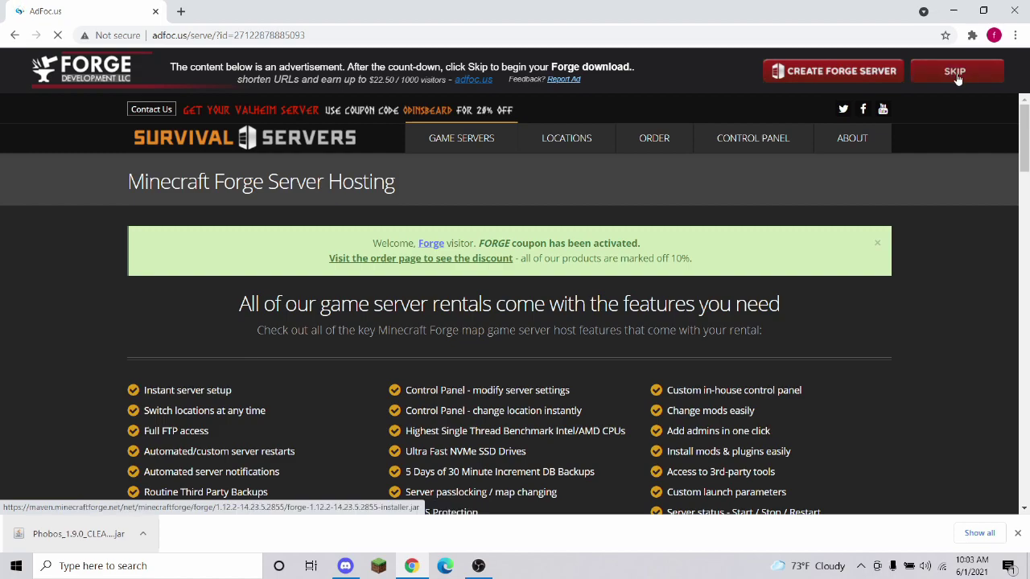
click(956, 74)
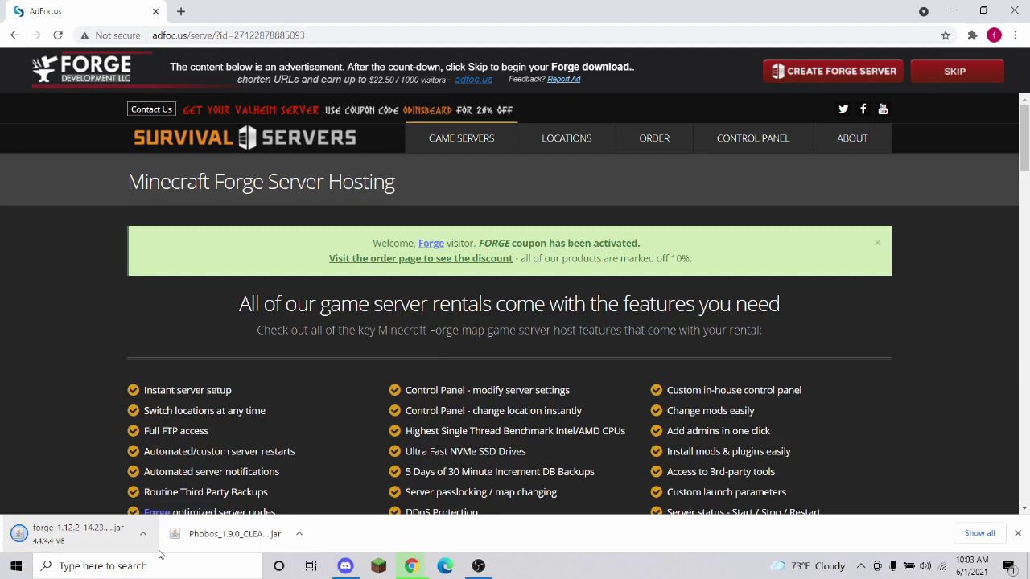
click(252, 534)
Run the Forge installer to install the 1.12.2-forge-14.23.5.2855 client and dismiss the completion message
click(88, 534)
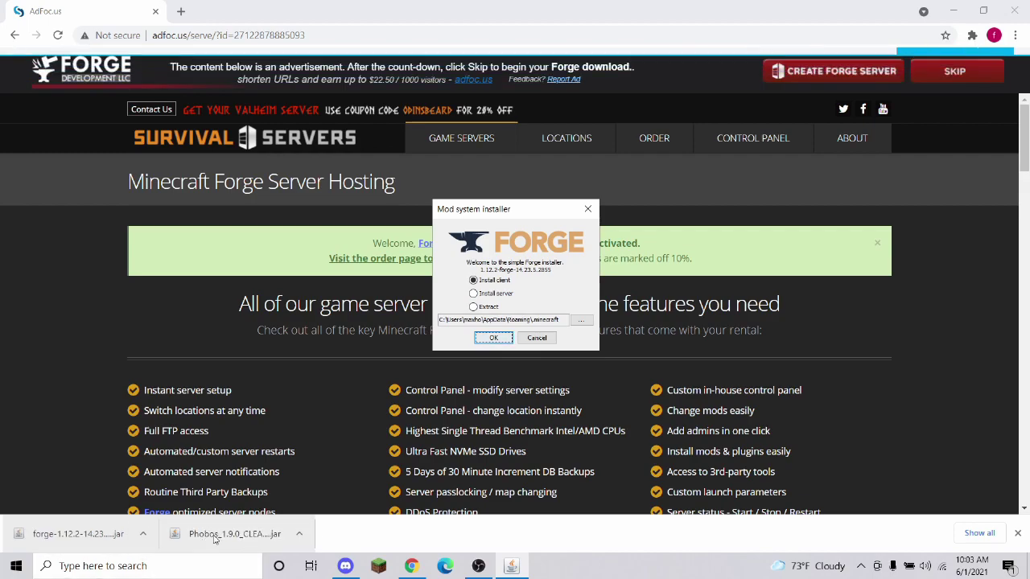
click(493, 338)
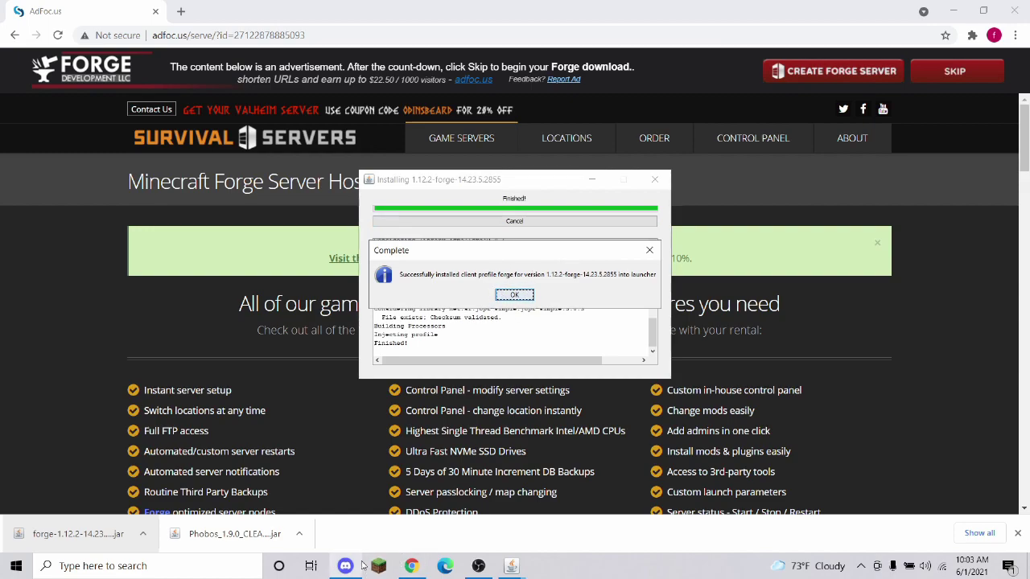
click(514, 296)
Visit java.com's Java download page, then close it and leave a fresh blank tab
click(181, 12)
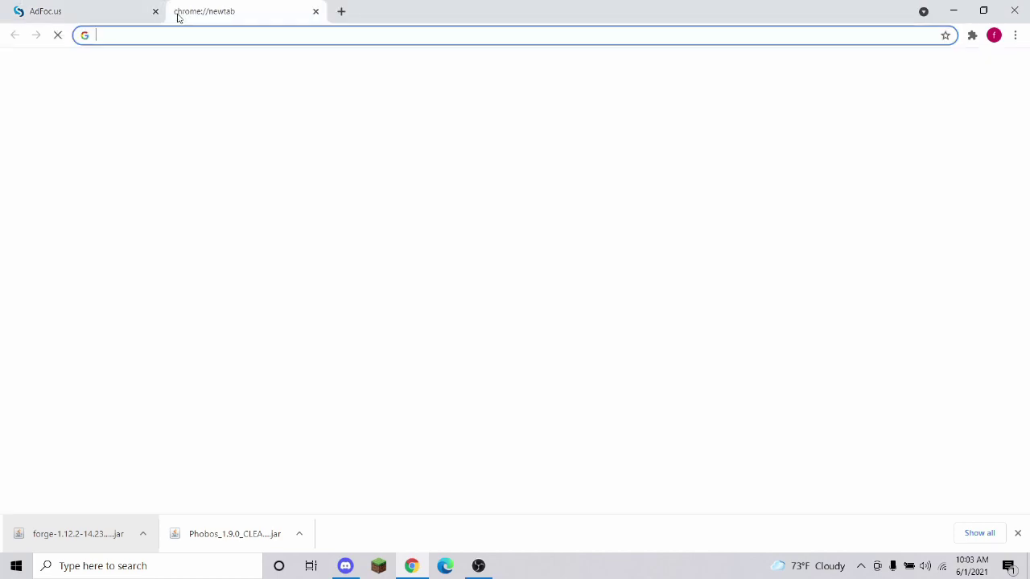
text(java)
key(Return)
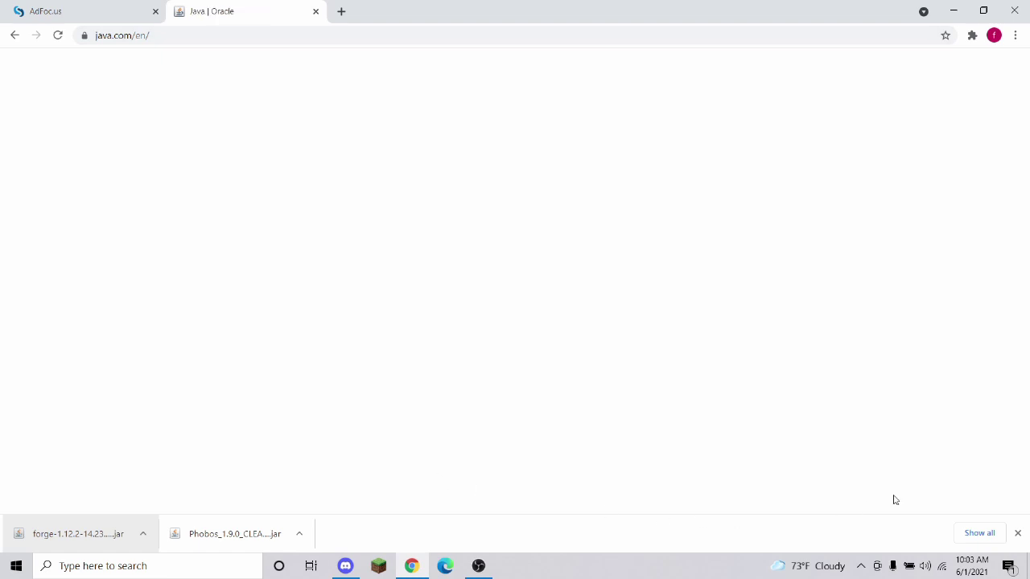
click(1017, 533)
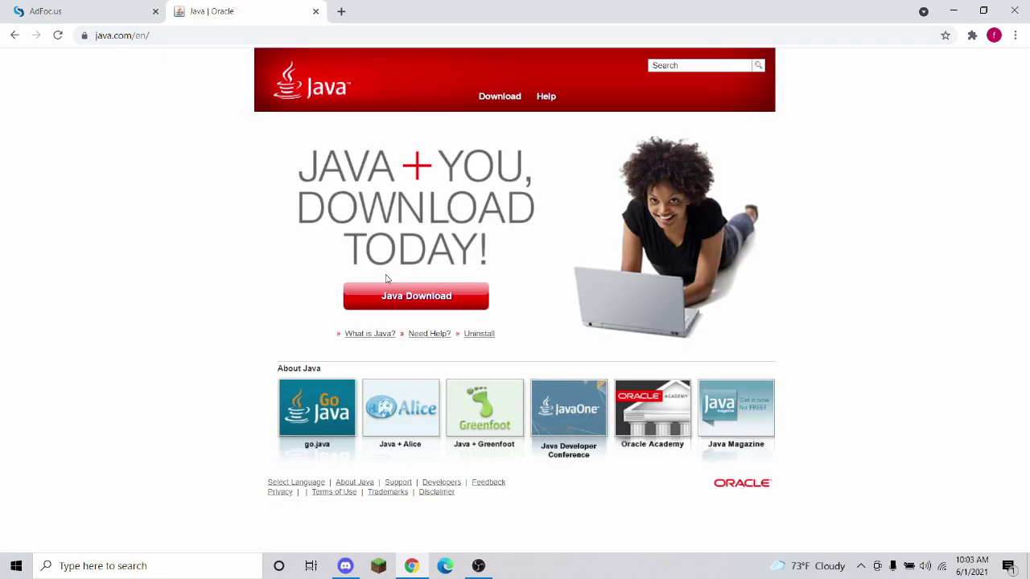
click(386, 296)
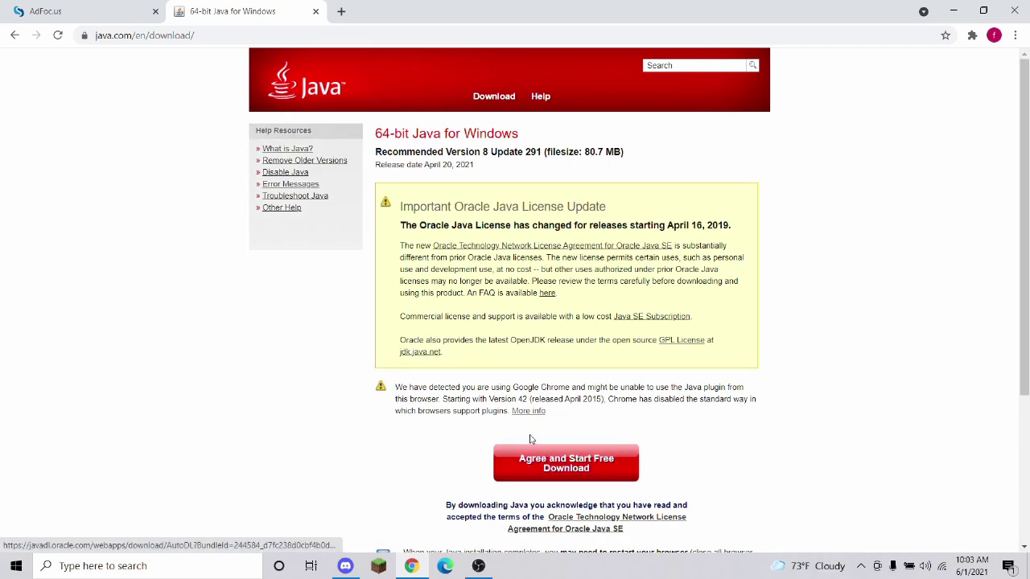
click(315, 11)
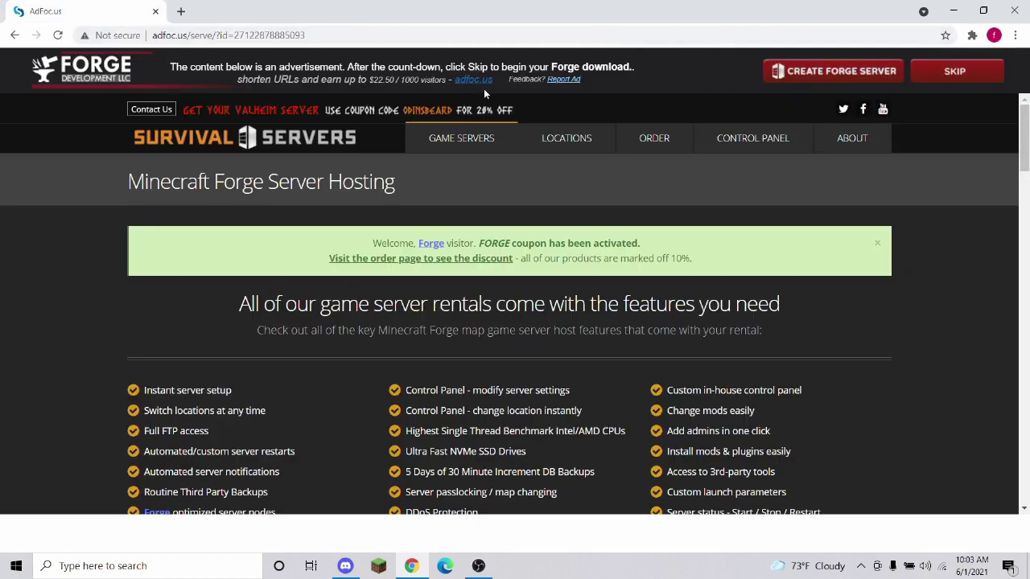
click(181, 11)
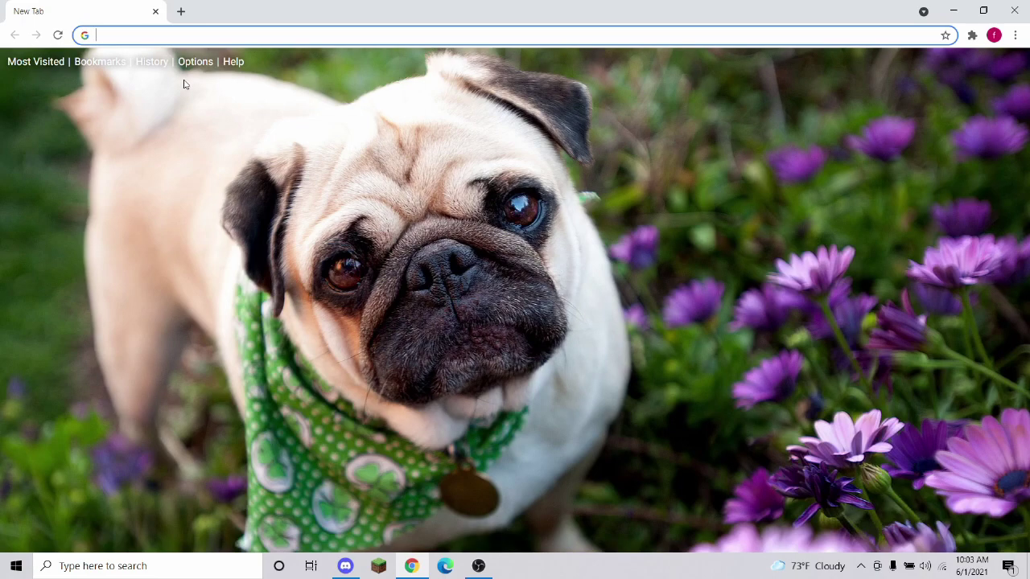
On optifine.net, show all versions and pick OptiFine HD U G5 for Minecraft 1.12.2
text(op)
key(Return)
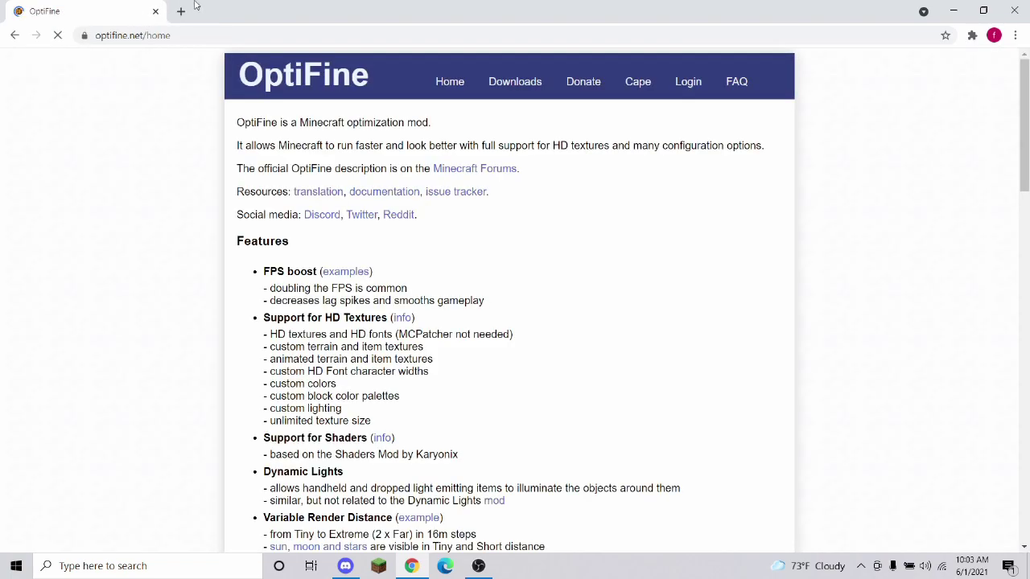
click(508, 86)
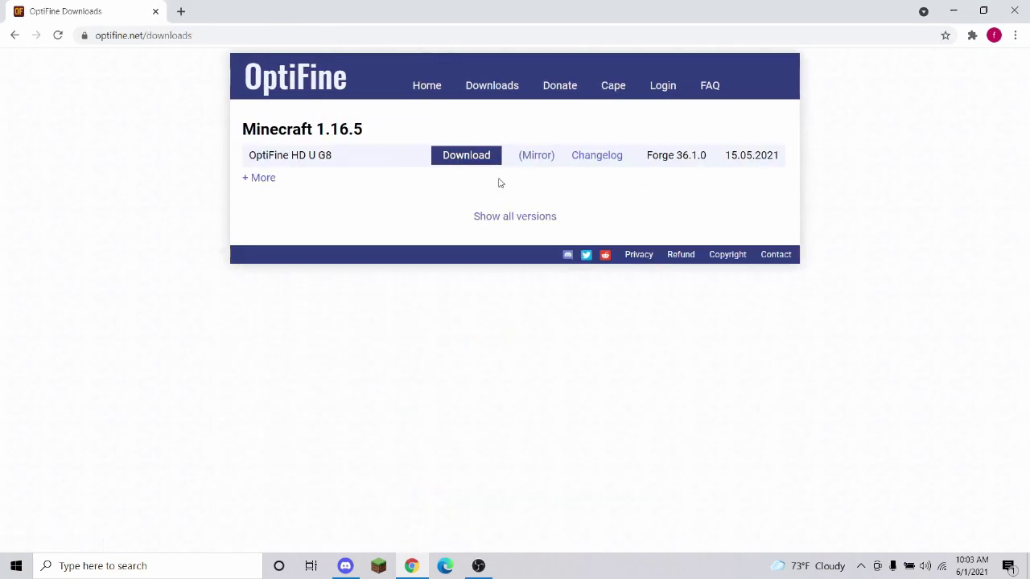
click(485, 226)
scroll(485, 266, down, 15)
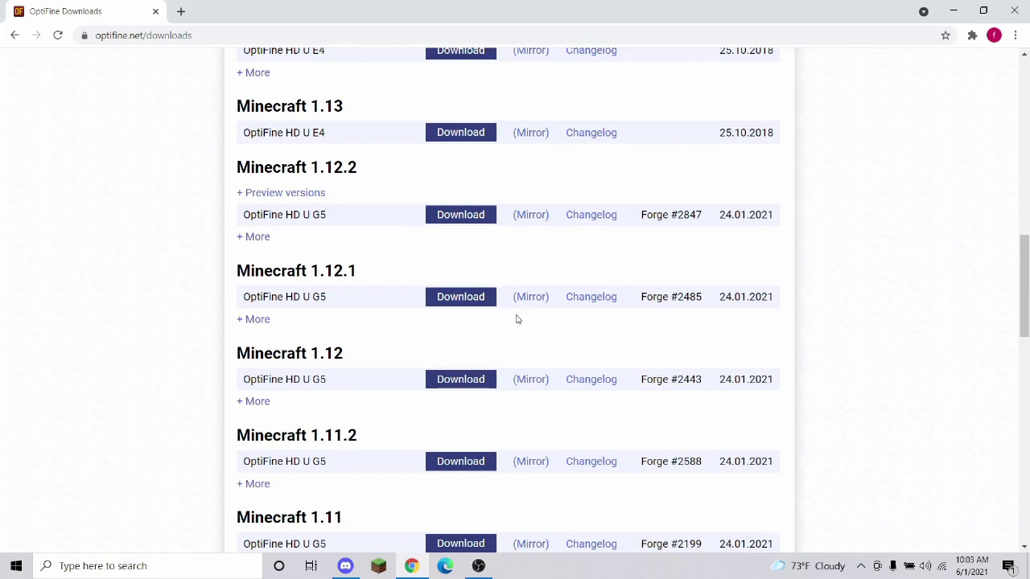
click(460, 214)
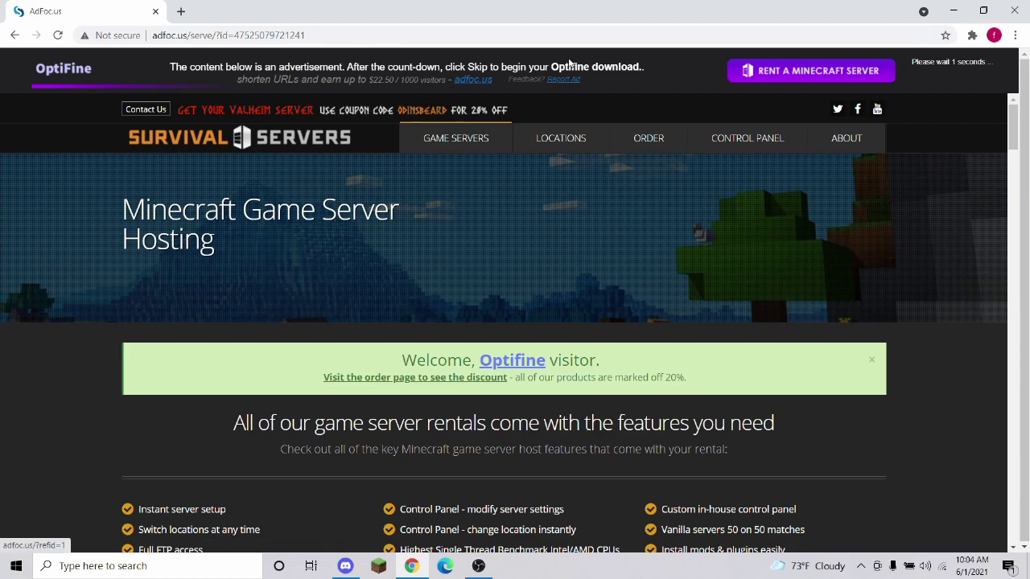
Download and keep the OptiFine 1.12.2 HD U G5 jar, copy it to the desktop, and close Chrome
click(943, 71)
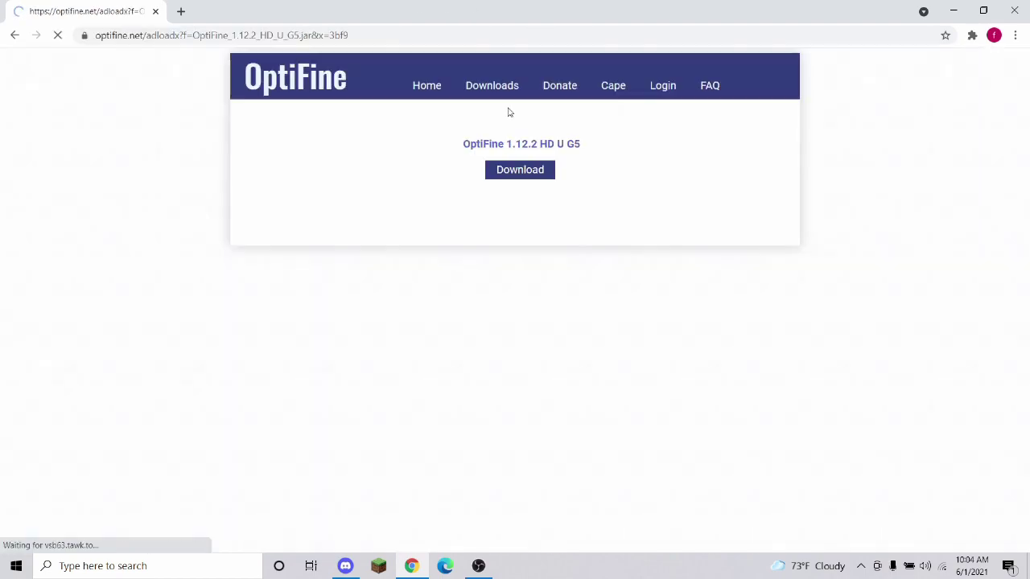
click(510, 179)
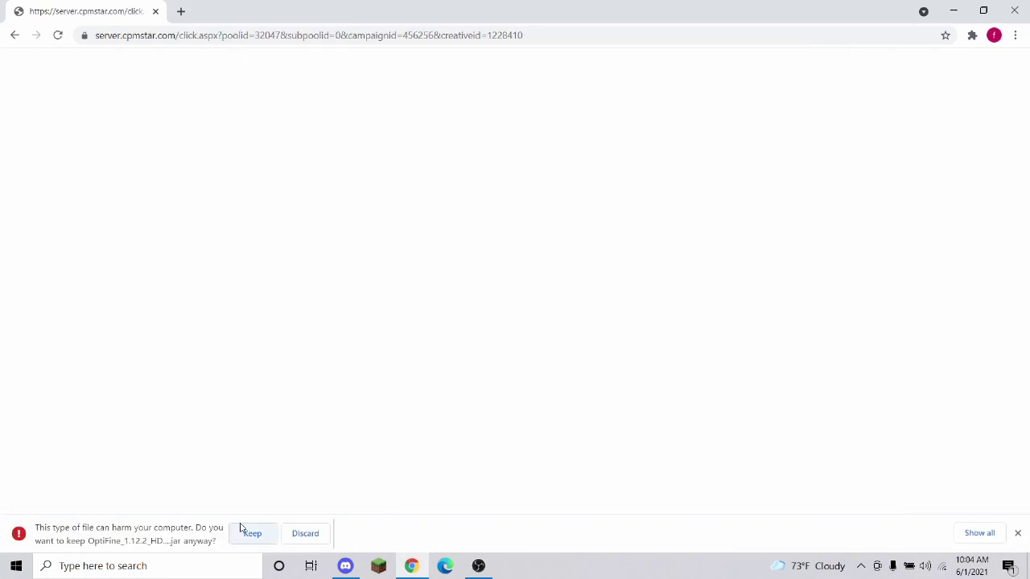
click(243, 530)
click(984, 9)
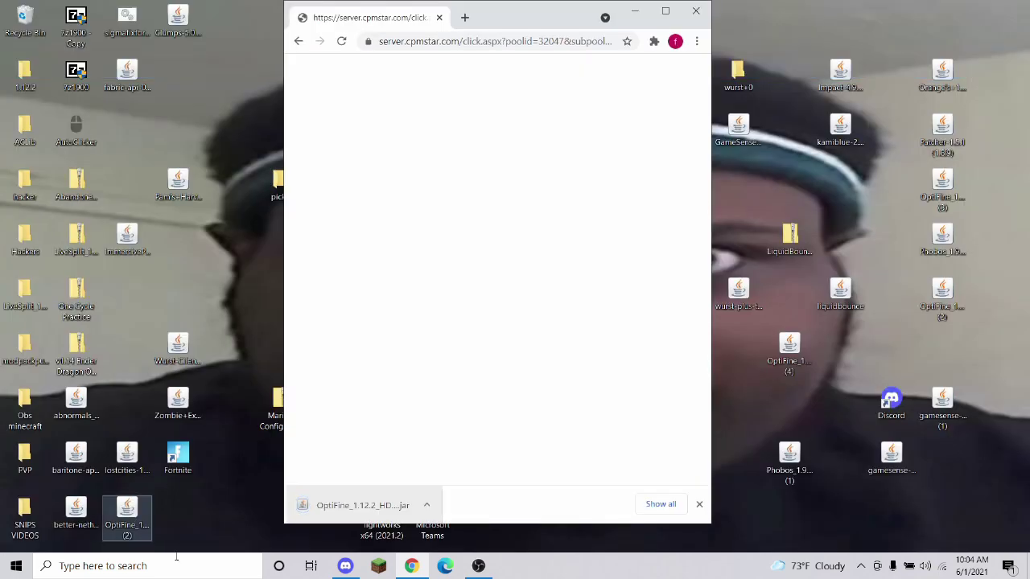
drag(388, 503, 745, 366)
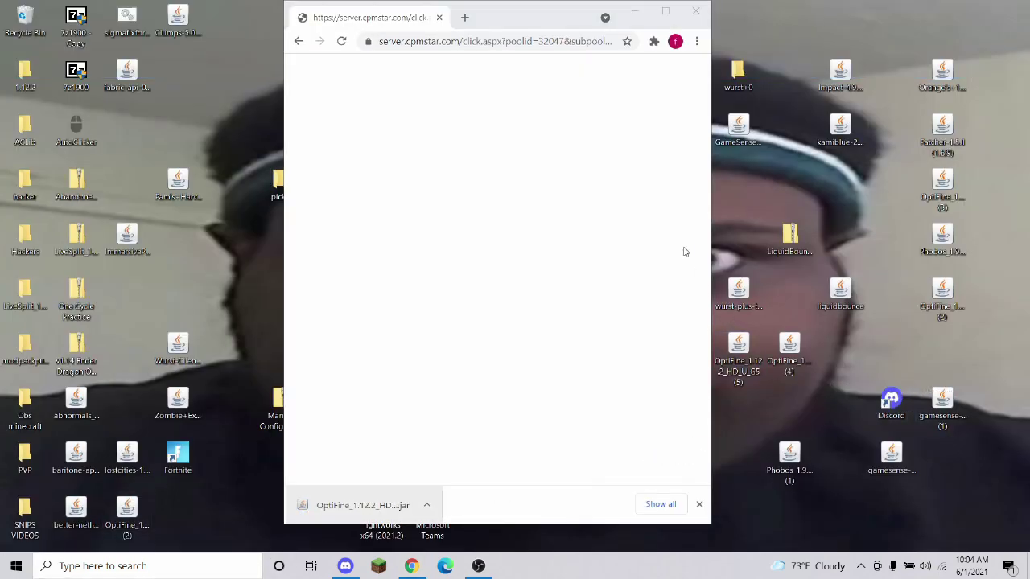
click(695, 11)
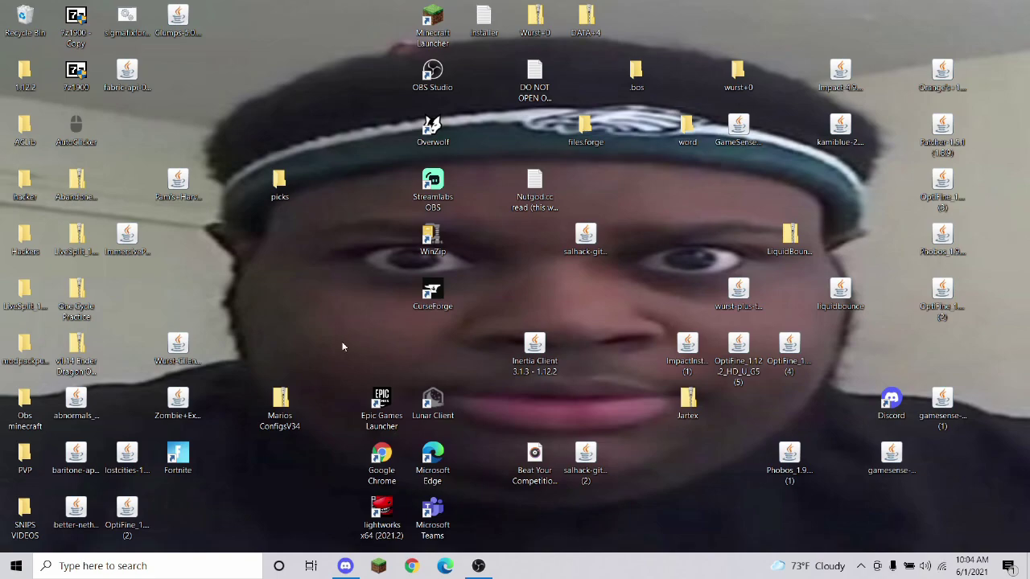
Open the %appdata%/.minecraft folder from the Run box and move its window higher up
key(super+r)
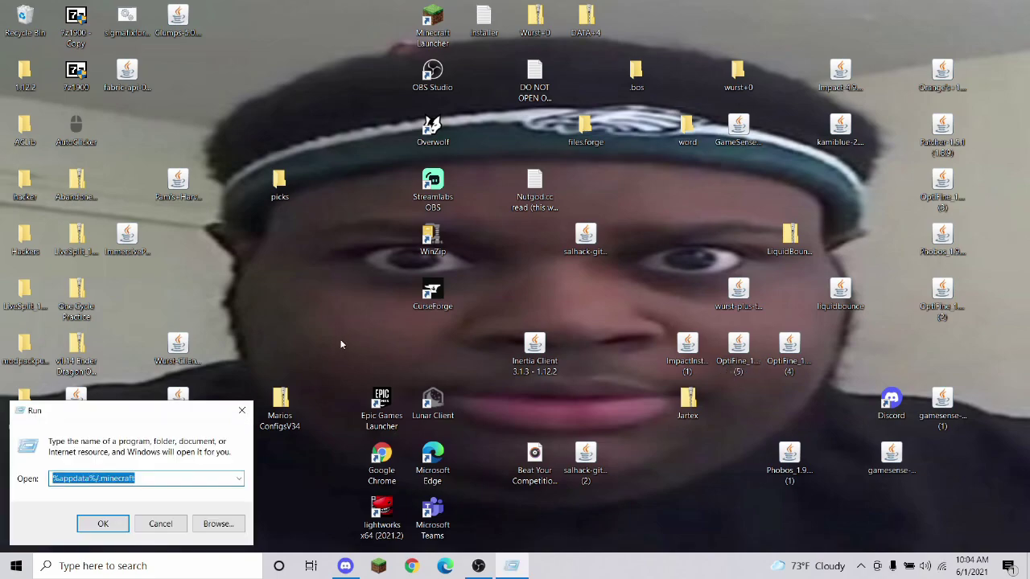
click(141, 477)
drag(140, 480, 94, 479)
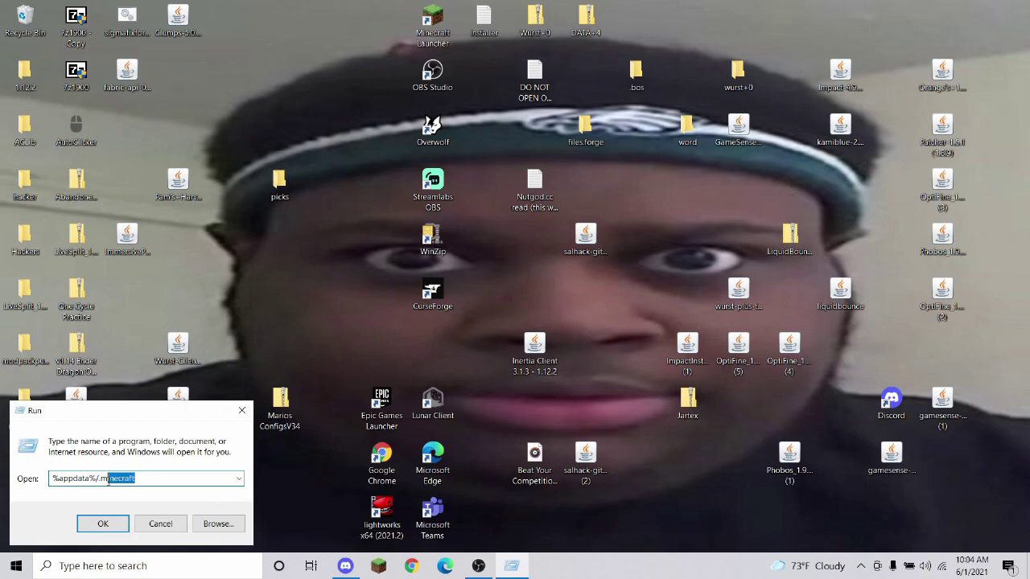
click(103, 524)
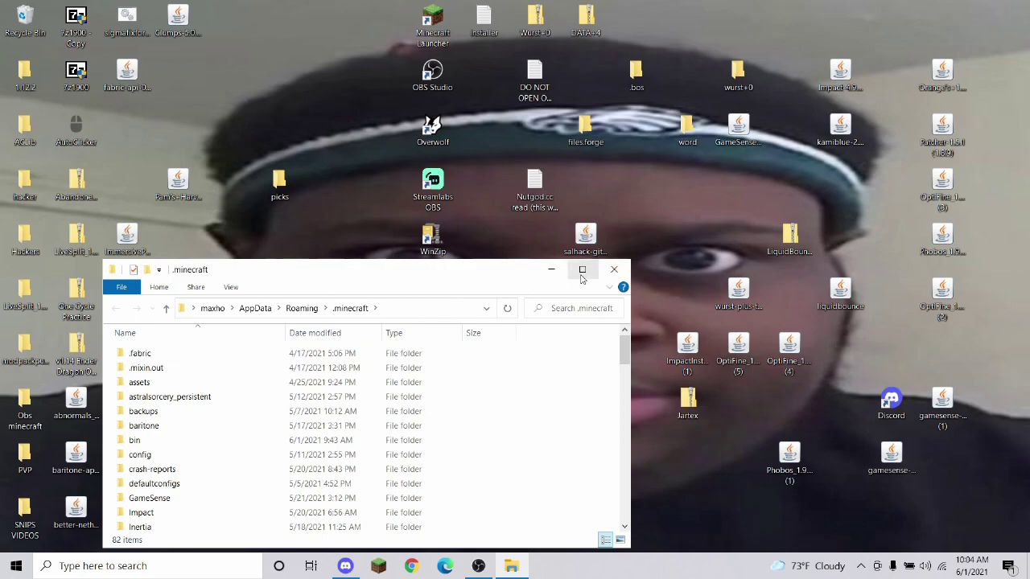
drag(476, 274, 448, 105)
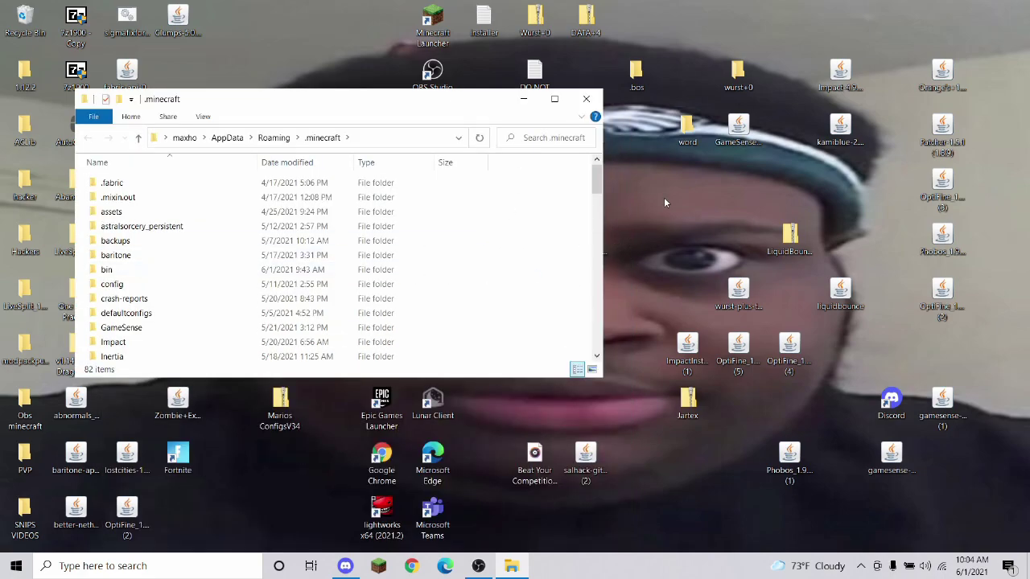
scroll(269, 282, down, 3)
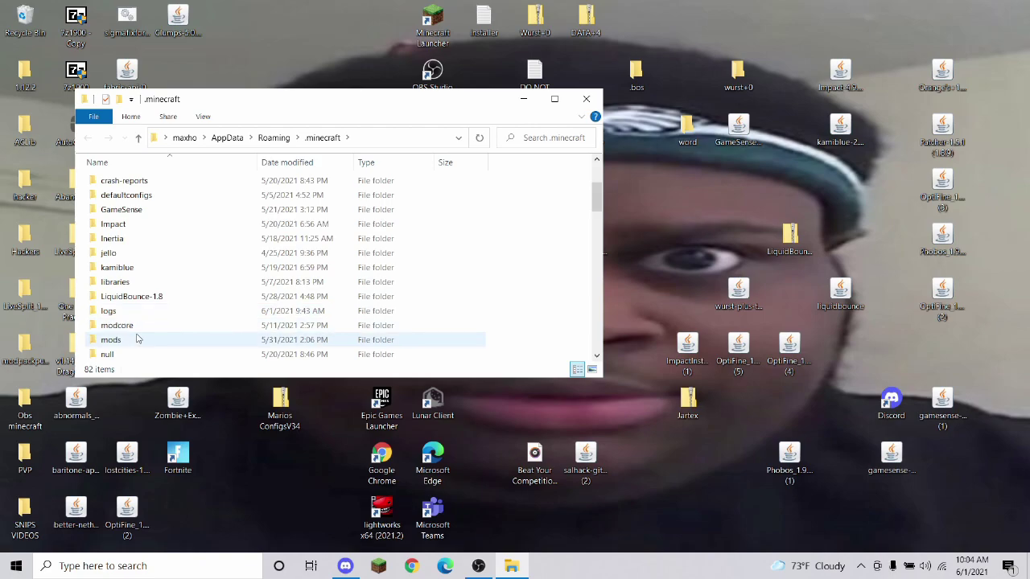
Create a desktop folder named mods, then delete it
right_click(691, 182)
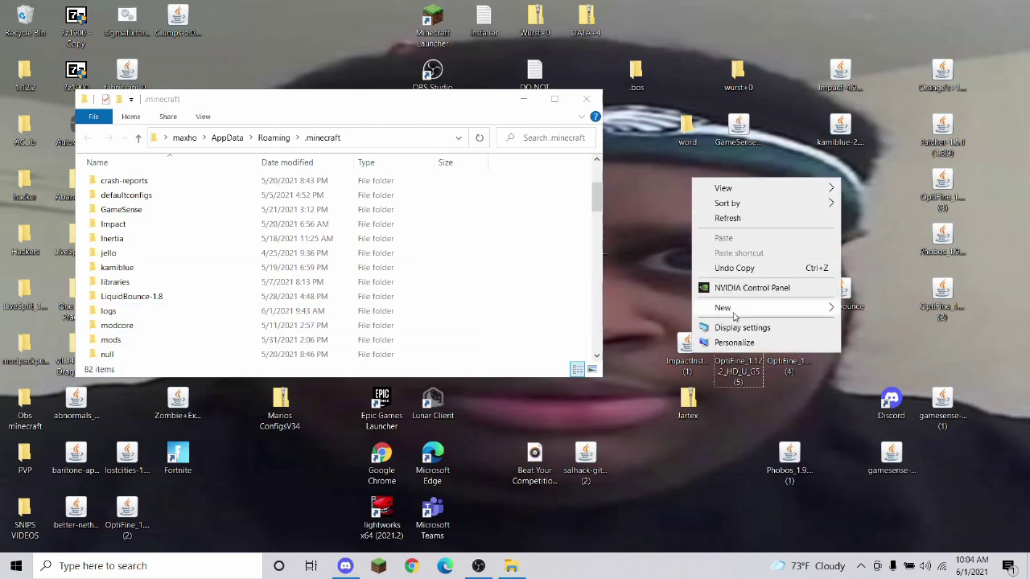
mouse_move(730, 312)
click(575, 310)
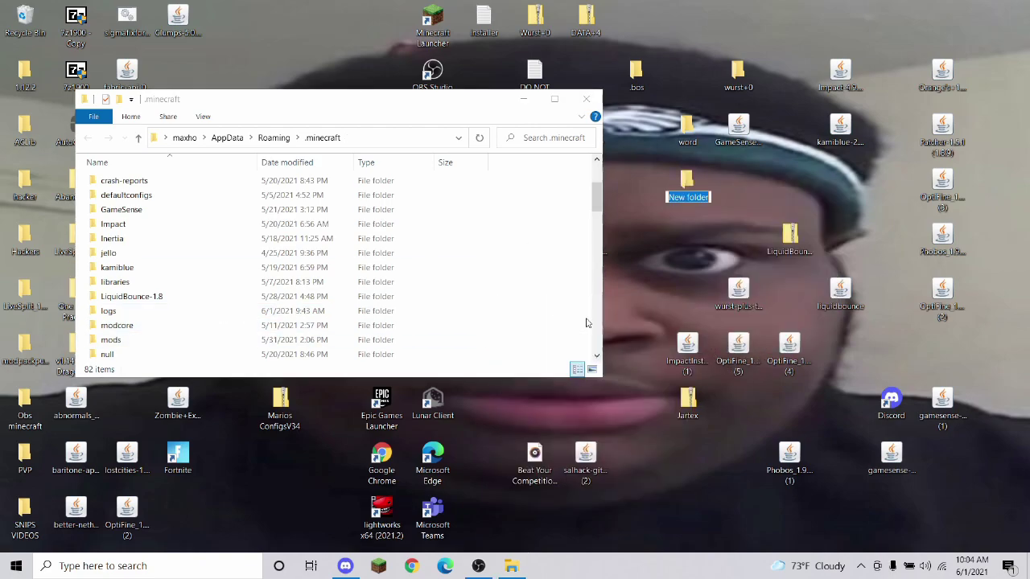
text(mods)
key(Return)
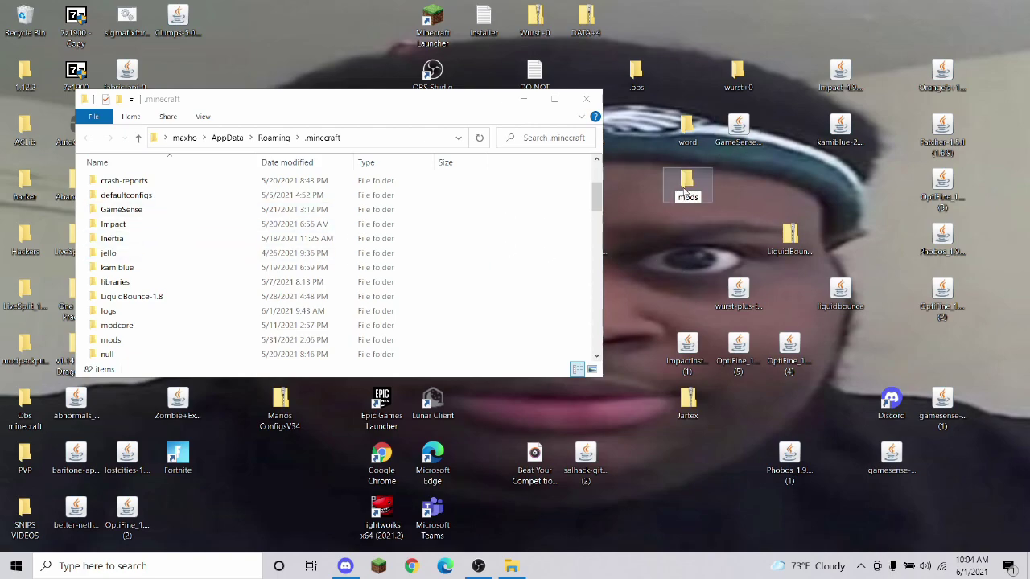
right_click(665, 169)
click(701, 438)
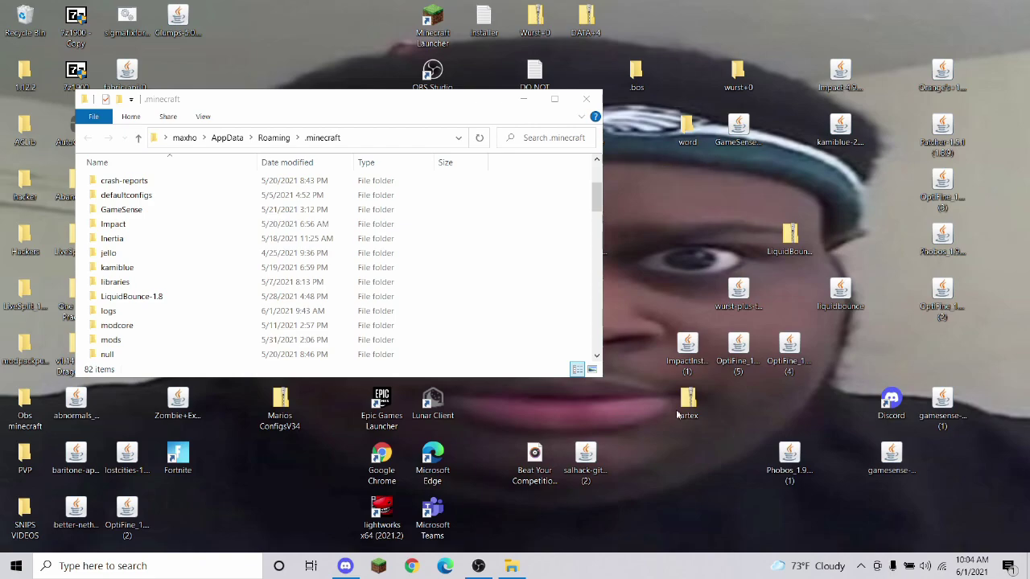
Move the two old jars from mods to the desktop, add the Phobos and OptiFine jars, and close the window
double_click(131, 339)
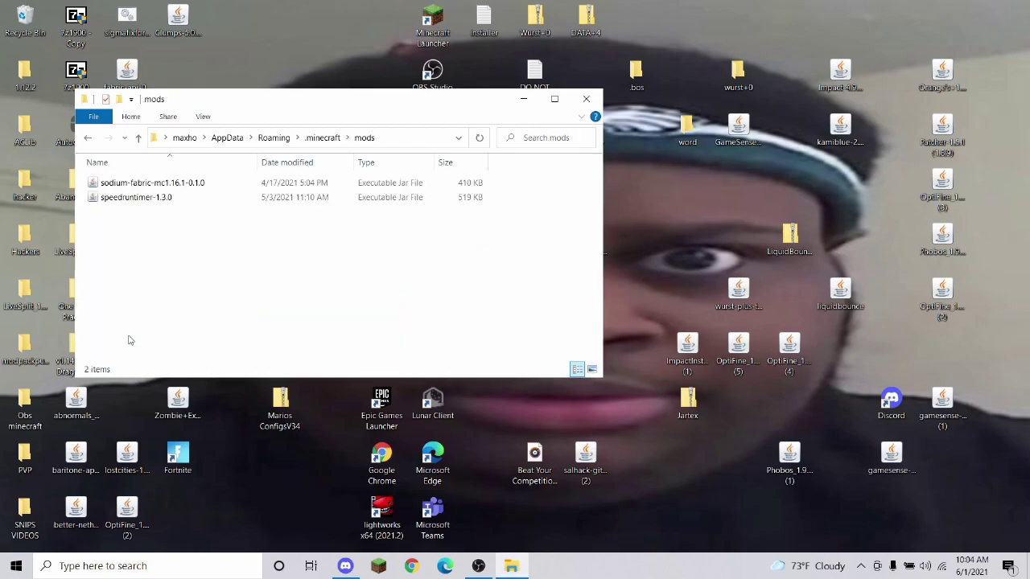
drag(130, 336, 280, 36)
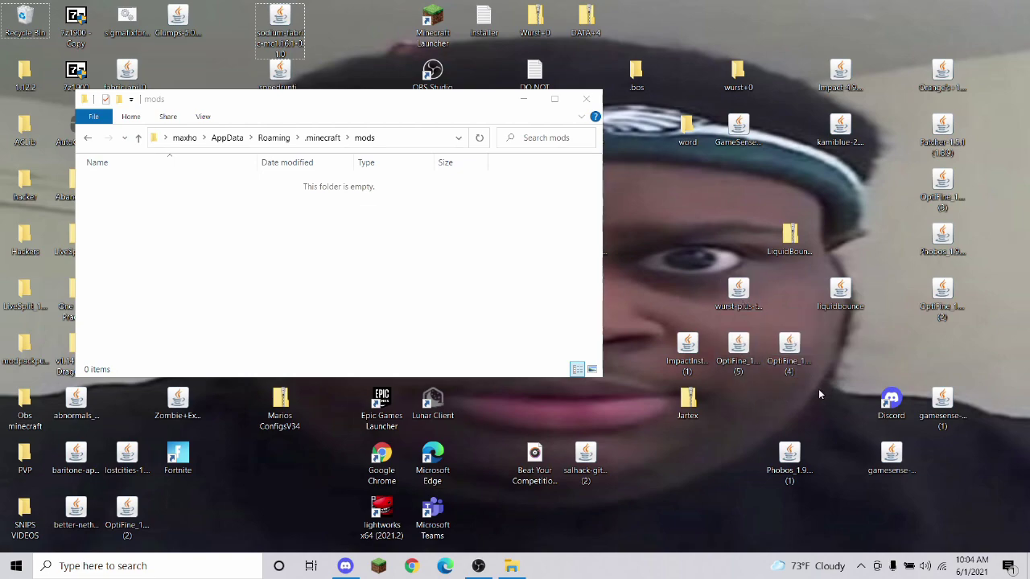
drag(790, 455, 419, 258)
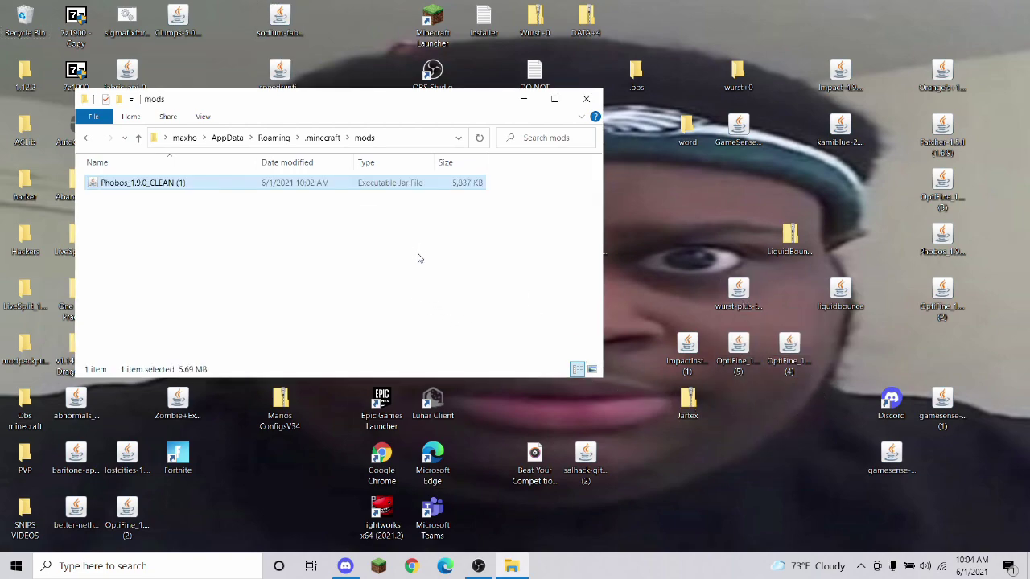
drag(719, 332, 404, 288)
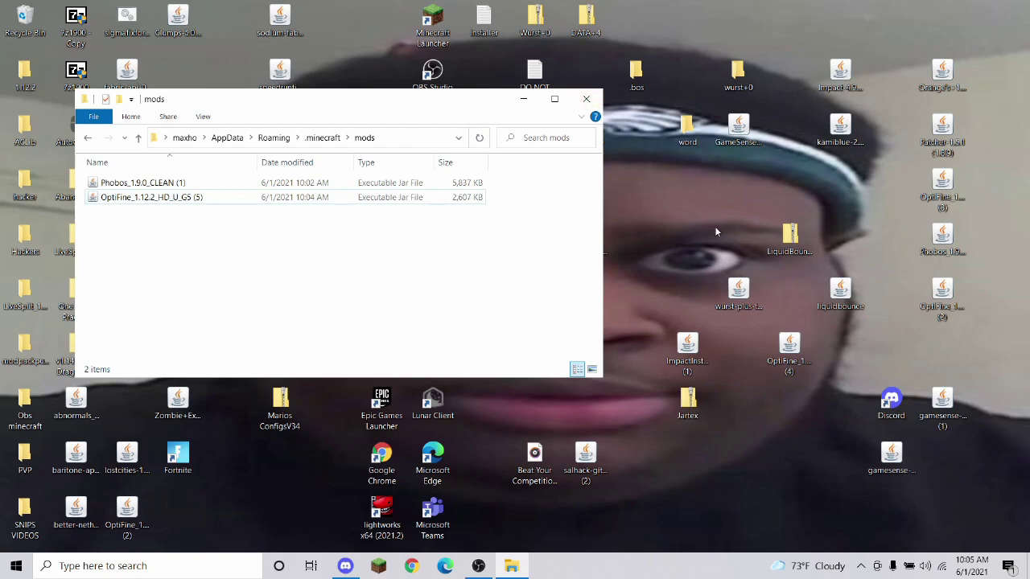
click(586, 99)
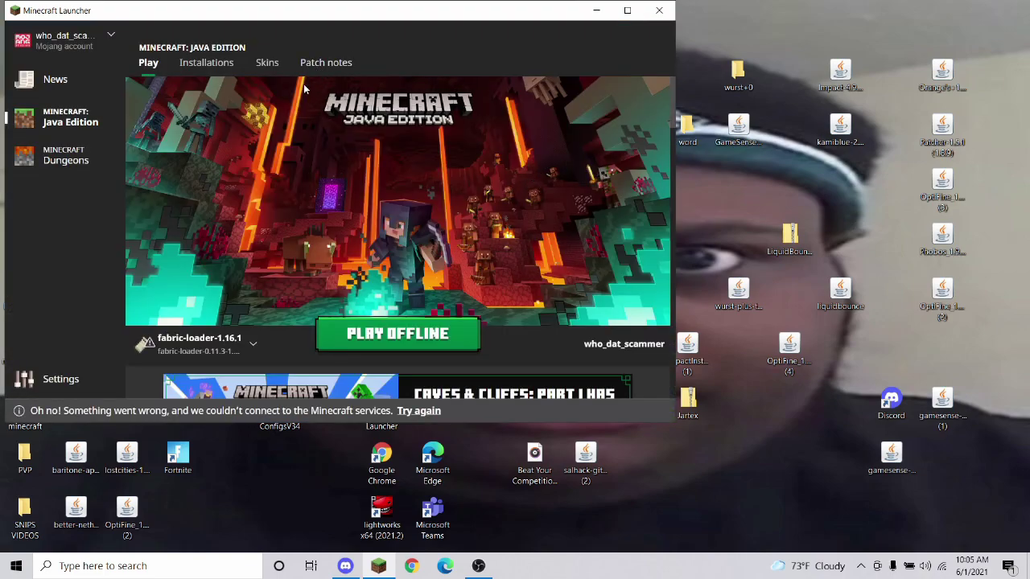
Switch the Minecraft Launcher to its Installations tab to list all profiles
click(190, 67)
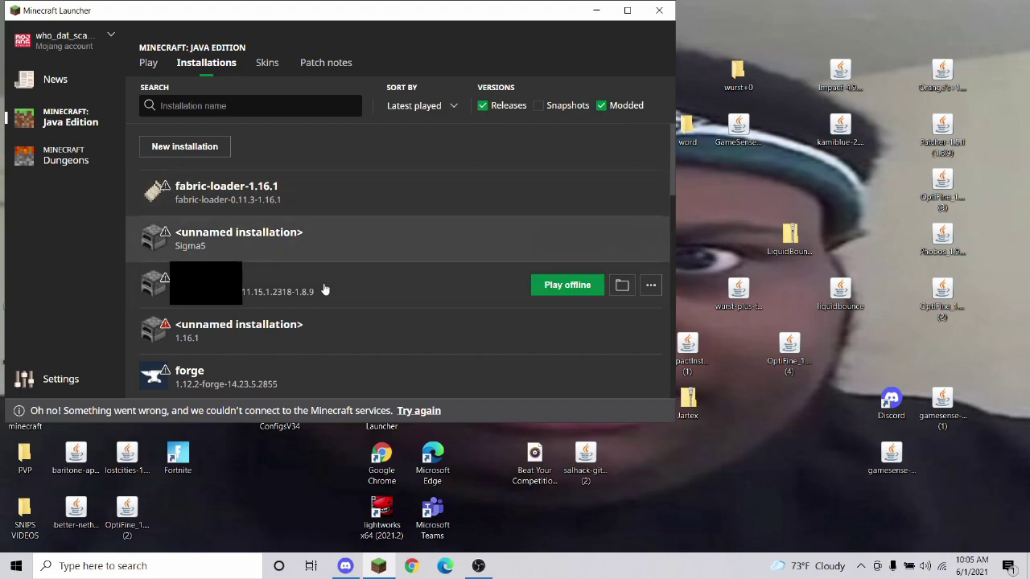
Search installations for 'forg' and play the forge 1.12.2-forge-14.23.5.2855 profile
scroll(322, 290, down, 3)
scroll(241, 193, down, 1)
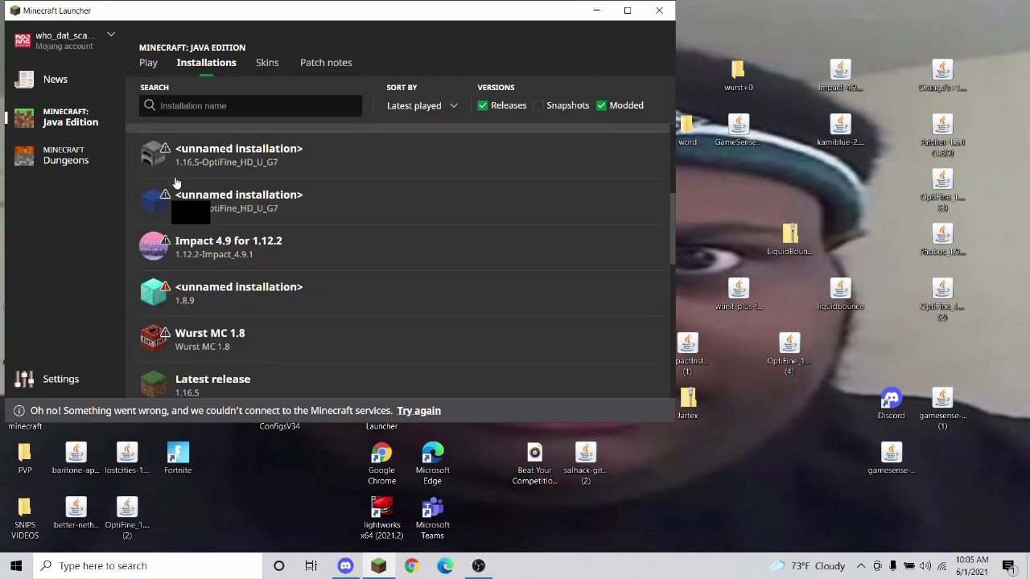
scroll(276, 242, up, 5)
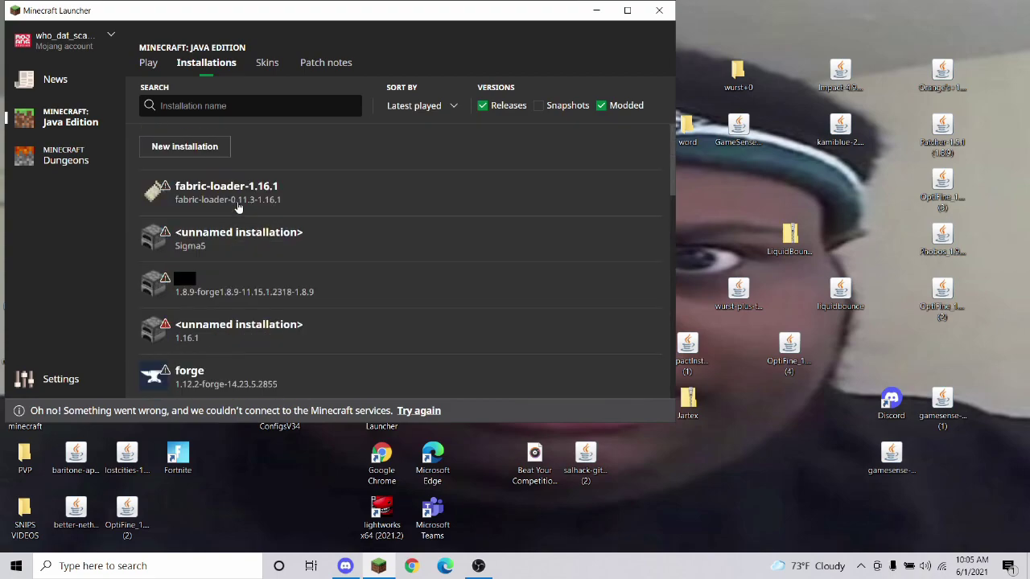
scroll(402, 287, down, 4)
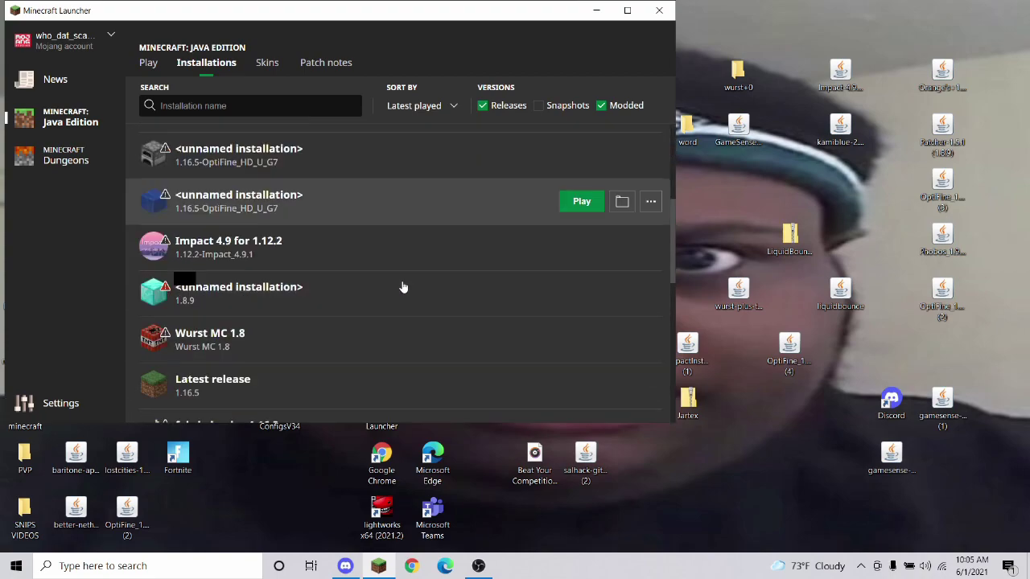
scroll(403, 287, down, 2)
scroll(403, 287, down, 5)
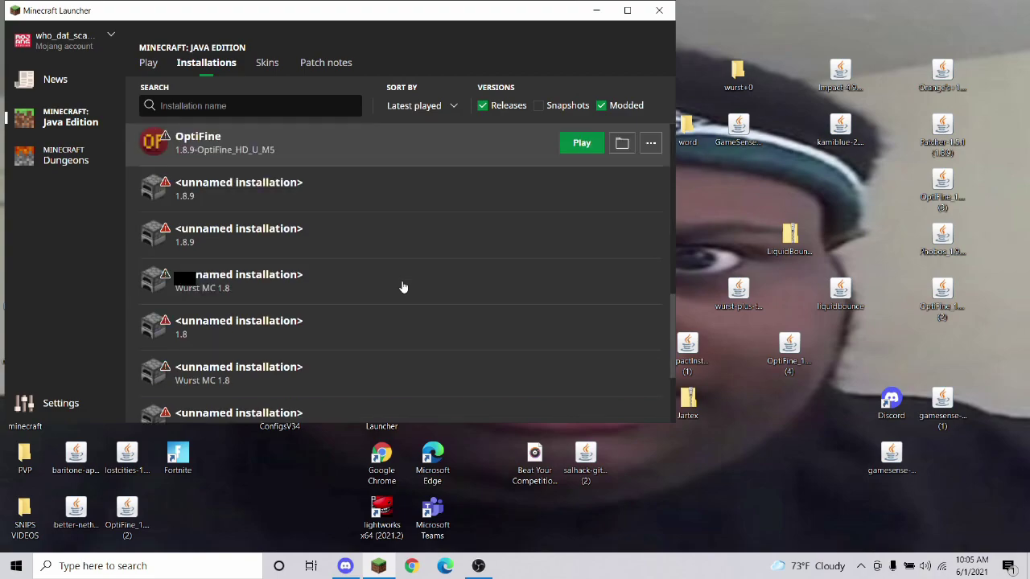
click(256, 111)
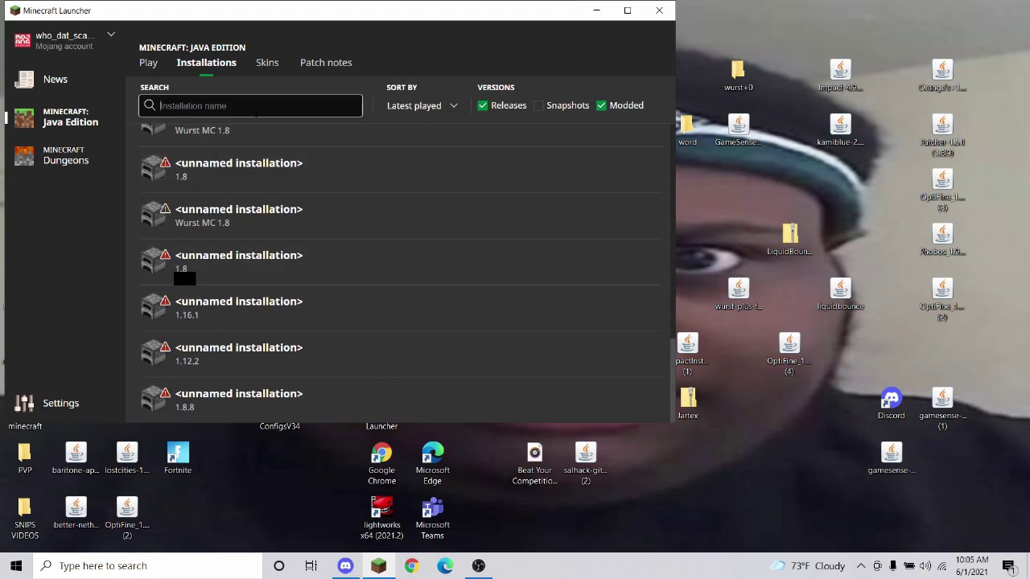
text(forg)
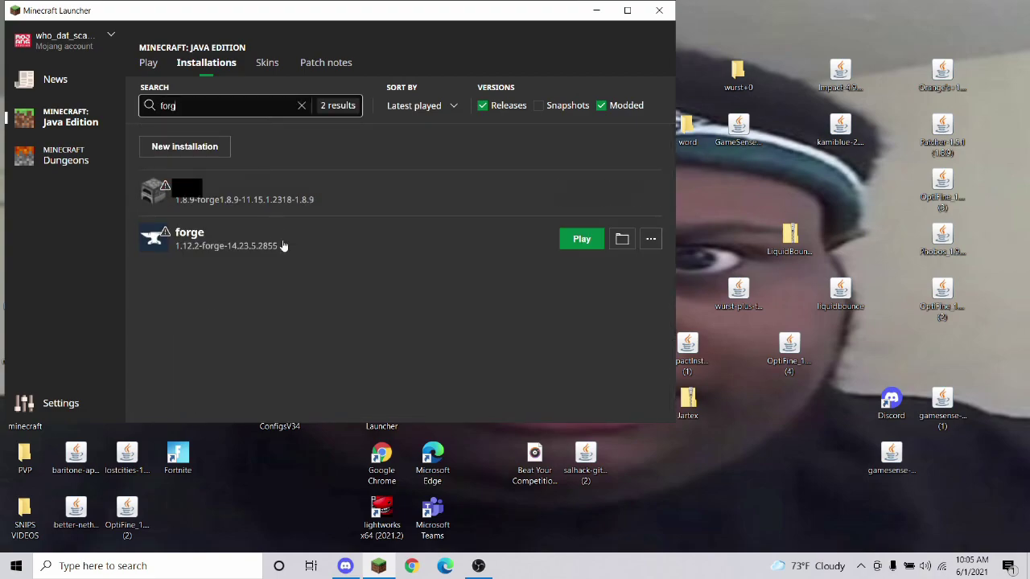
click(581, 240)
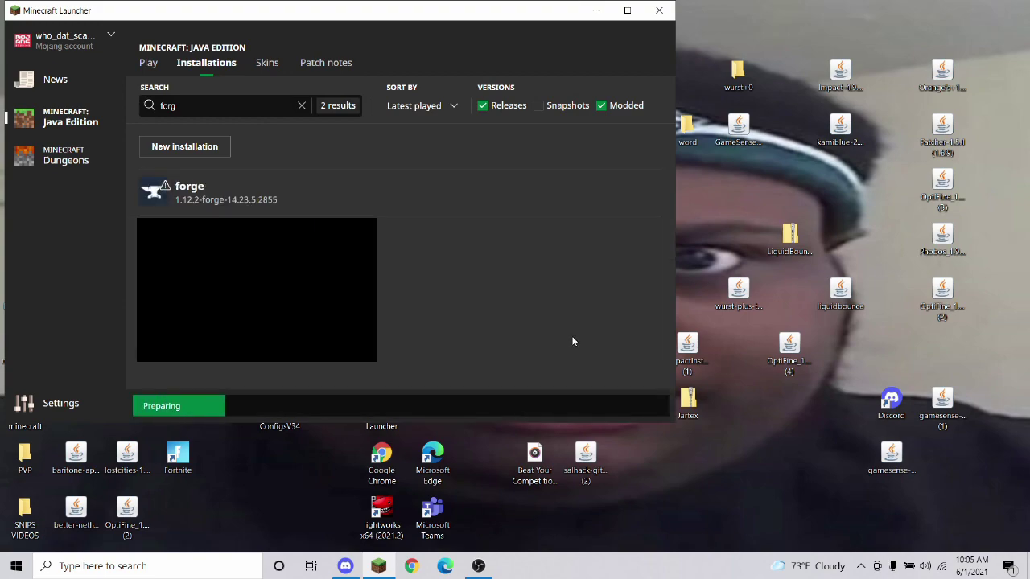